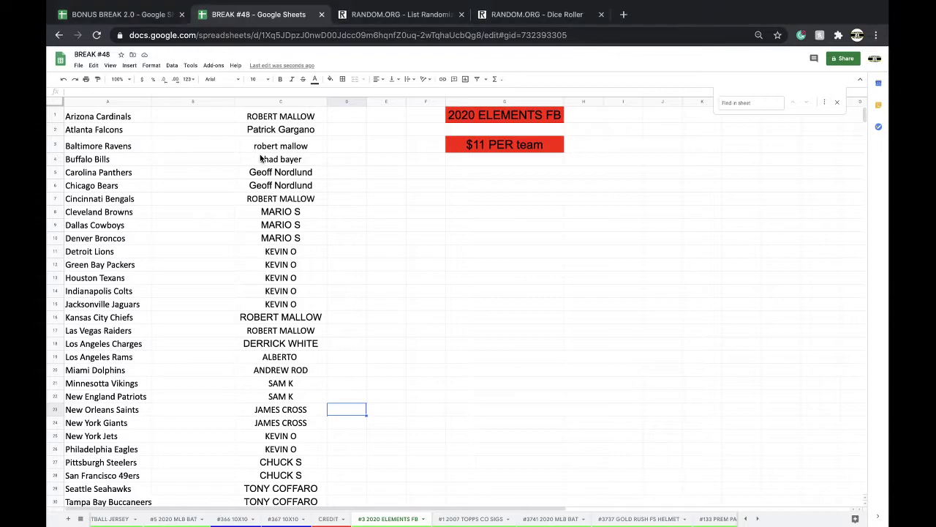
Review the participant names in column C from row 3 down to row 32
{"action": "left_click", "coordinate": [262, 146]}
{"action": "left_click", "coordinate": [289, 158]}
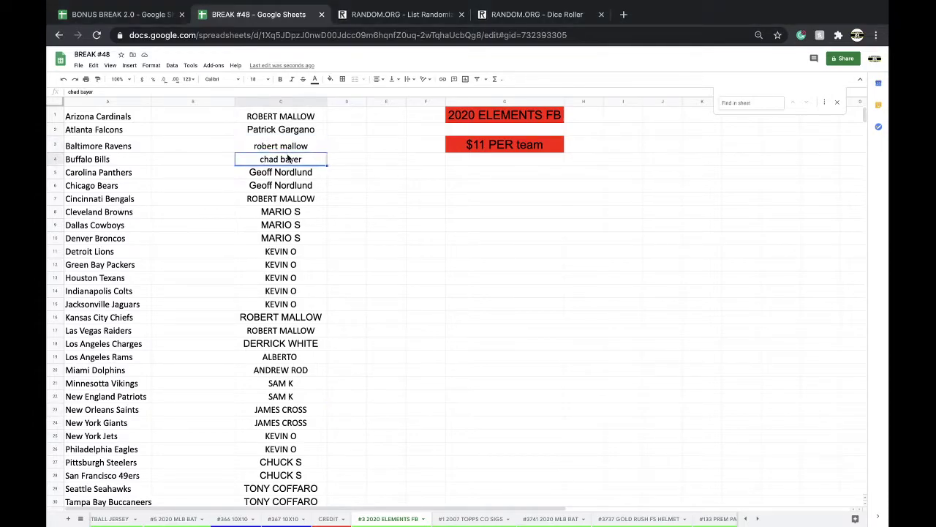
{"action": "left_click_drag", "start_coordinate": [285, 173], "coordinate": [287, 304]}
{"action": "left_click", "coordinate": [279, 201]}
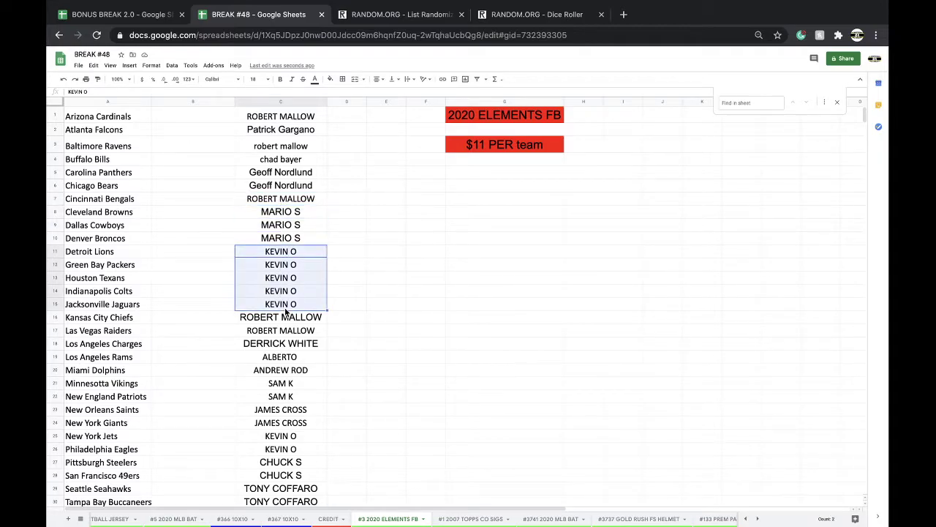
{"action": "scroll", "coordinate": [307, 248], "scroll_direction": "down", "scroll_amount": 3}
{"action": "left_click", "coordinate": [277, 284]}
{"action": "left_click", "coordinate": [281, 298]}
{"action": "scroll", "coordinate": [282, 296], "scroll_direction": "down", "scroll_amount": 1}
{"action": "left_click", "coordinate": [289, 311]}
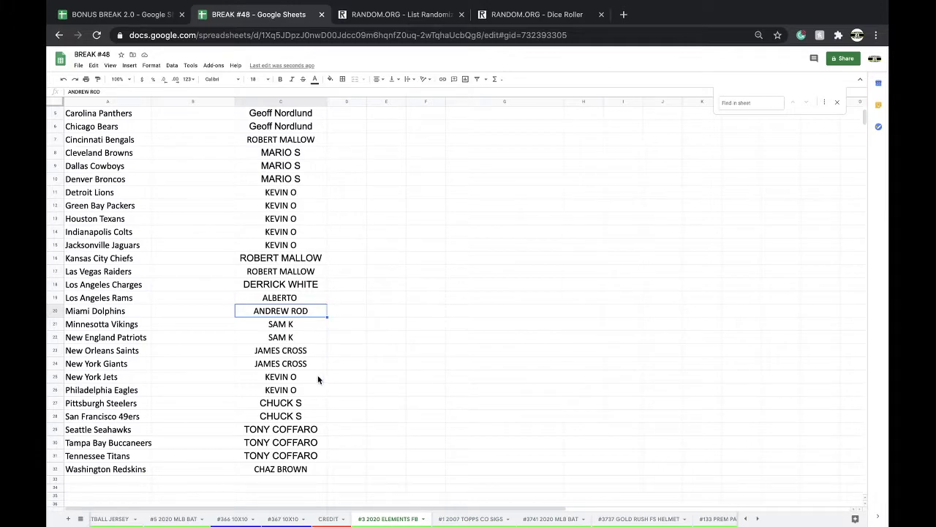
{"action": "left_click_drag", "start_coordinate": [304, 430], "coordinate": [316, 455]}
{"action": "left_click", "coordinate": [289, 457]}
{"action": "left_click", "coordinate": [287, 471]}
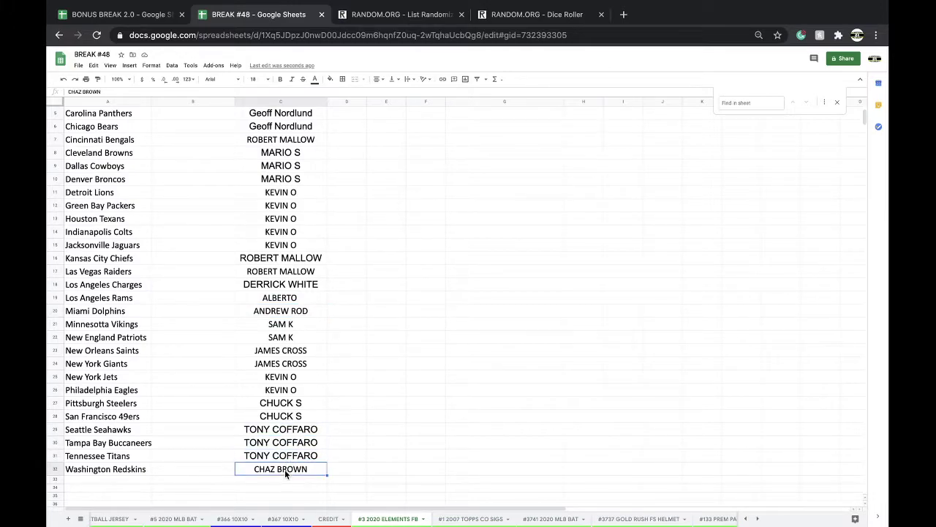
Copy all of column C and close the RANDOM.ORG Dice Roller tab
{"action": "left_click", "coordinate": [291, 101]}
{"action": "left_click", "coordinate": [601, 14]}
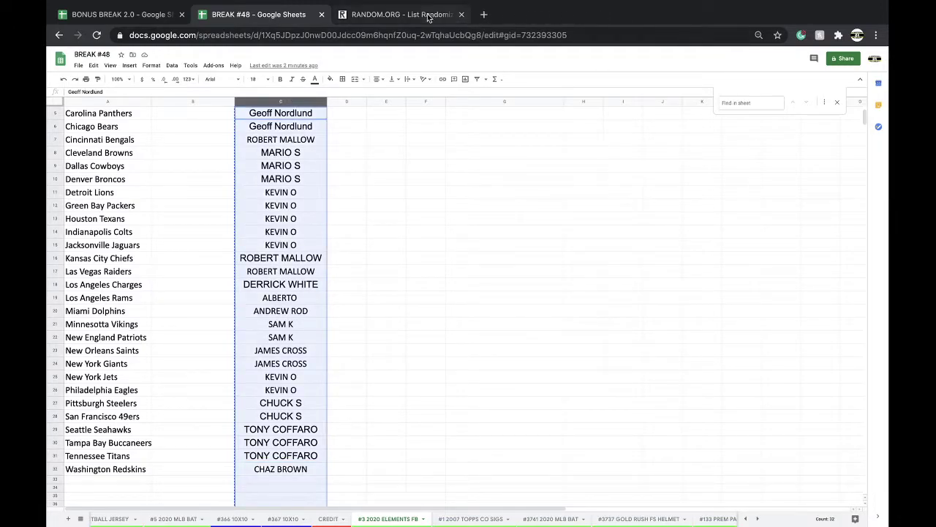
{"action": "left_click", "coordinate": [401, 14]}
Reload the List Randomizer and paste the 32 copied names into its list box
{"action": "left_click", "coordinate": [392, 35]}
{"action": "key", "text": "Return"}
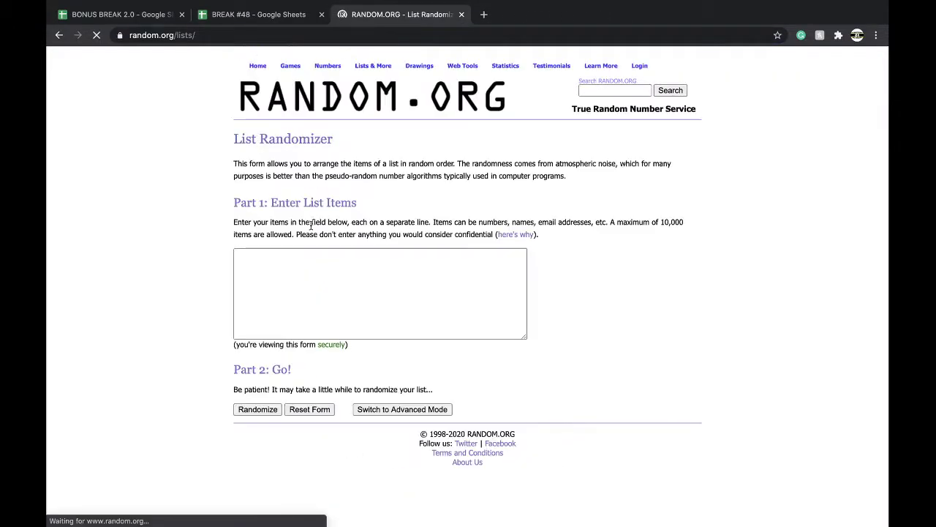
{"action": "left_click", "coordinate": [323, 272]}
{"action": "key", "text": "super+v"}
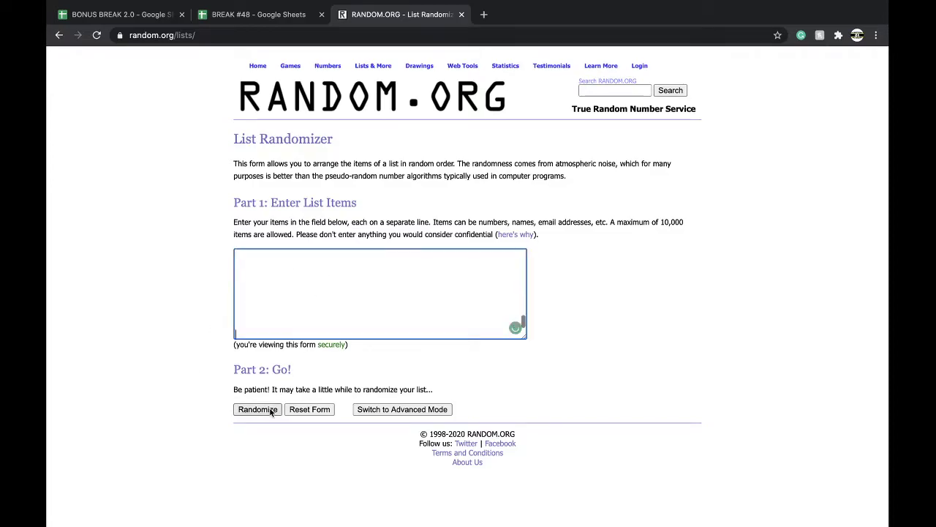
Shuffle the list five times and select the final randomized order for copying
{"action": "left_click", "coordinate": [257, 408]}
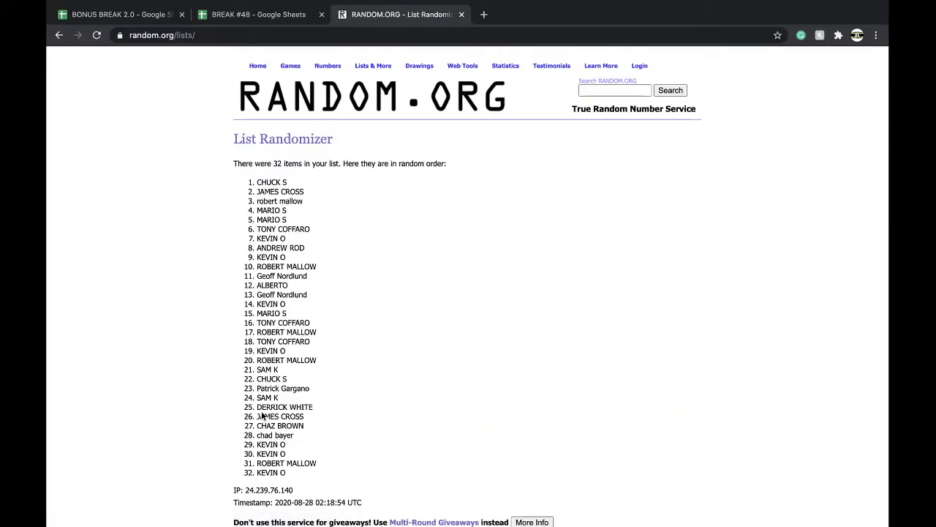
{"action": "scroll", "coordinate": [262, 416], "scroll_direction": "down", "scroll_amount": 3}
{"action": "left_click", "coordinate": [249, 453]}
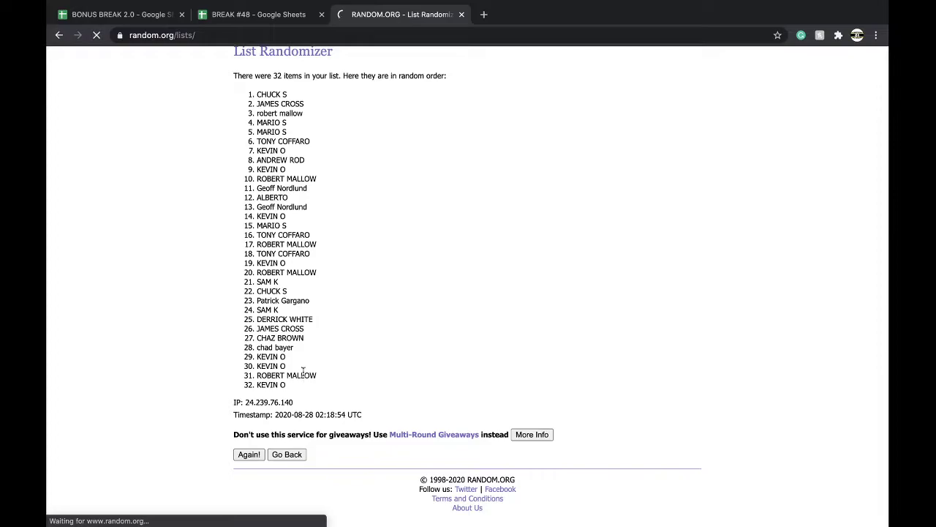
{"action": "left_click", "coordinate": [248, 454]}
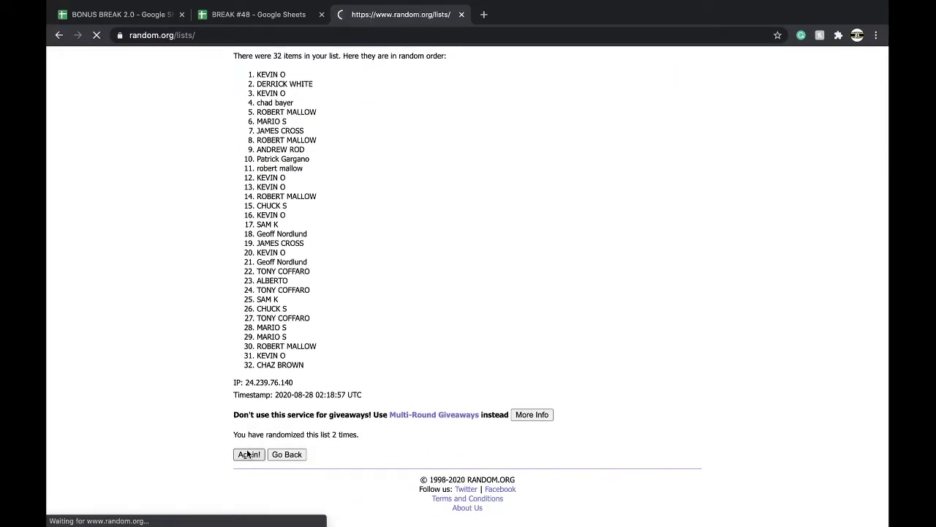
{"action": "left_click", "coordinate": [247, 451]}
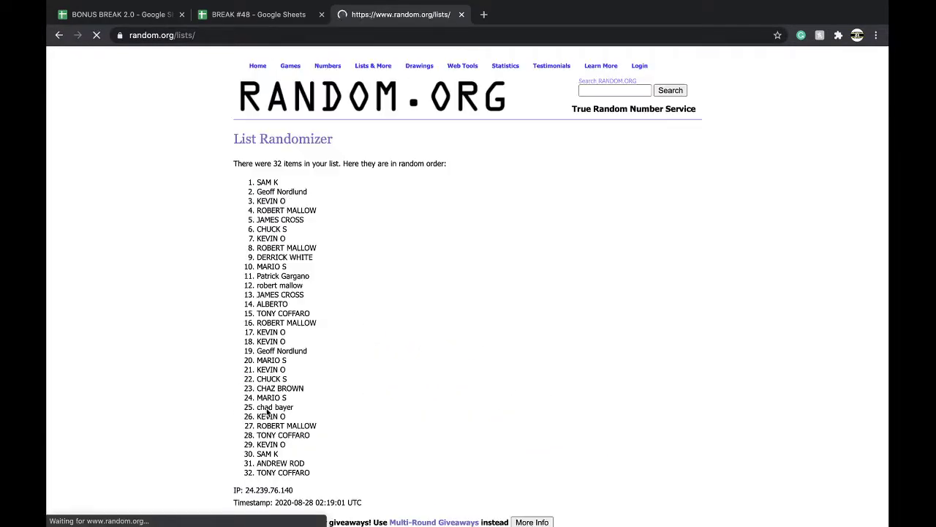
{"action": "left_click", "coordinate": [247, 452]}
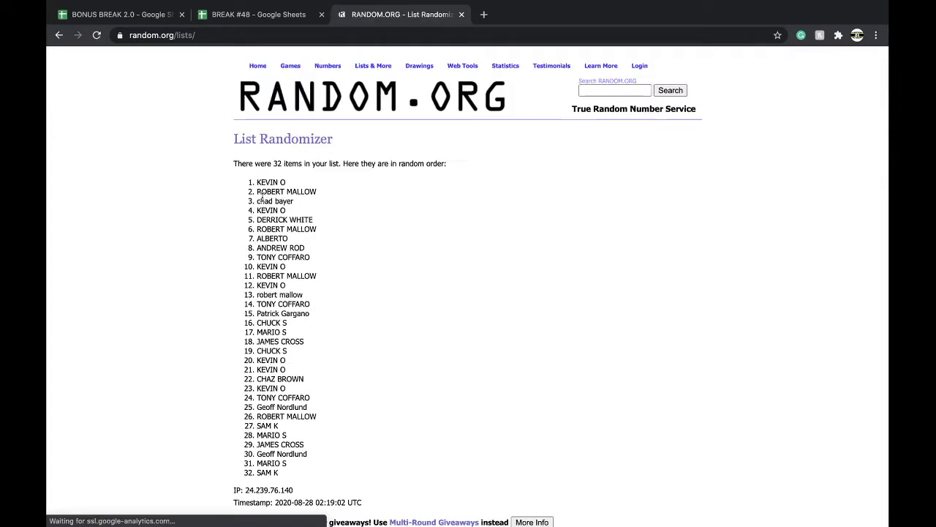
{"action": "left_click_drag", "start_coordinate": [256, 183], "coordinate": [347, 365]}
{"action": "key", "text": "ctrl+c"}
{"action": "scroll", "coordinate": [342, 270], "scroll_direction": "down", "scroll_amount": 3}
Paste the shuffled names into column B starting at B1 and enlarge their font size
{"action": "left_click", "coordinate": [291, 16]}
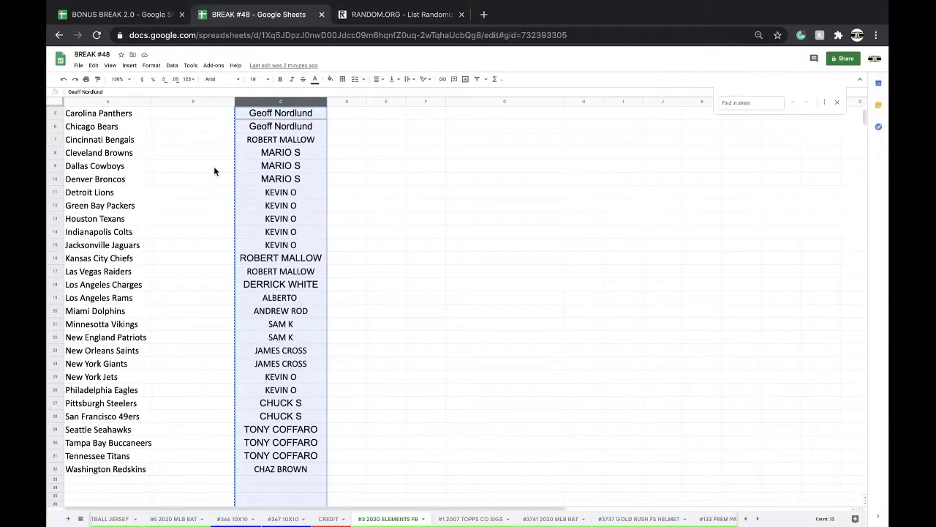
{"action": "left_click", "coordinate": [187, 117]}
{"action": "scroll", "coordinate": [187, 117], "scroll_direction": "up", "scroll_amount": 3}
{"action": "left_click", "coordinate": [194, 116]}
{"action": "key", "text": "ctrl+v"}
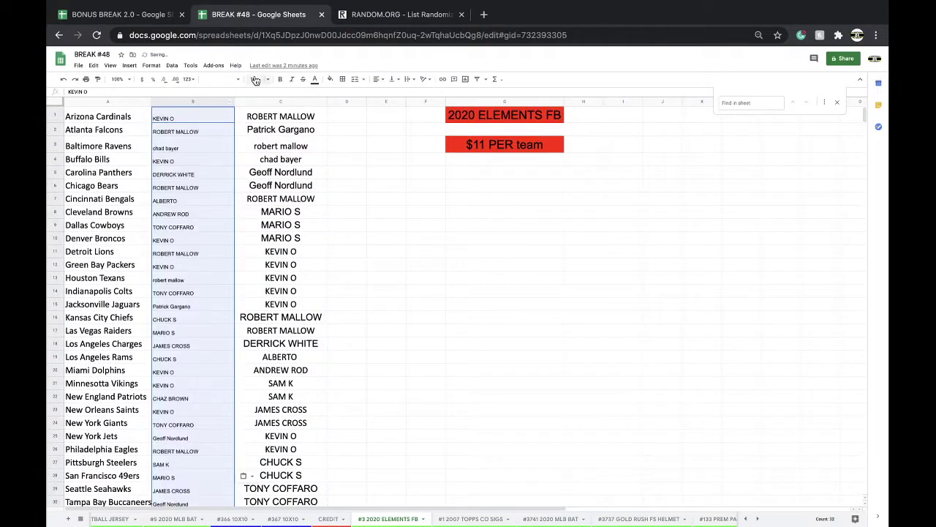
{"action": "left_click", "coordinate": [253, 79]}
{"action": "left_click", "coordinate": [265, 169]}
Sort the whole sheet A→Z by column B
{"action": "left_click", "coordinate": [152, 65]}
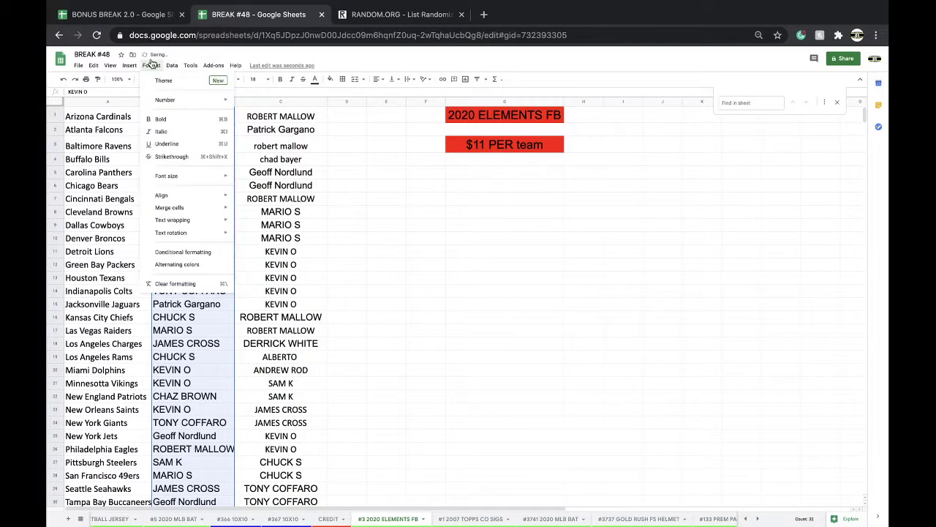
{"action": "mouse_move", "coordinate": [176, 71]}
{"action": "left_click", "coordinate": [209, 81]}
{"action": "left_click", "coordinate": [192, 142]}
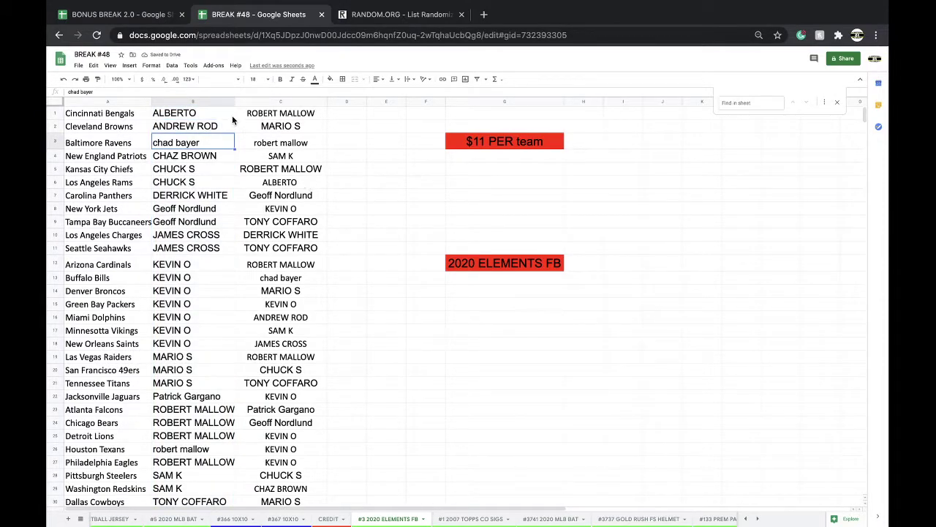
Review the sorted buyer names in column B, rows 4 through 11
{"action": "left_click", "coordinate": [172, 156]}
{"action": "left_click", "coordinate": [187, 170]}
{"action": "left_click", "coordinate": [184, 196]}
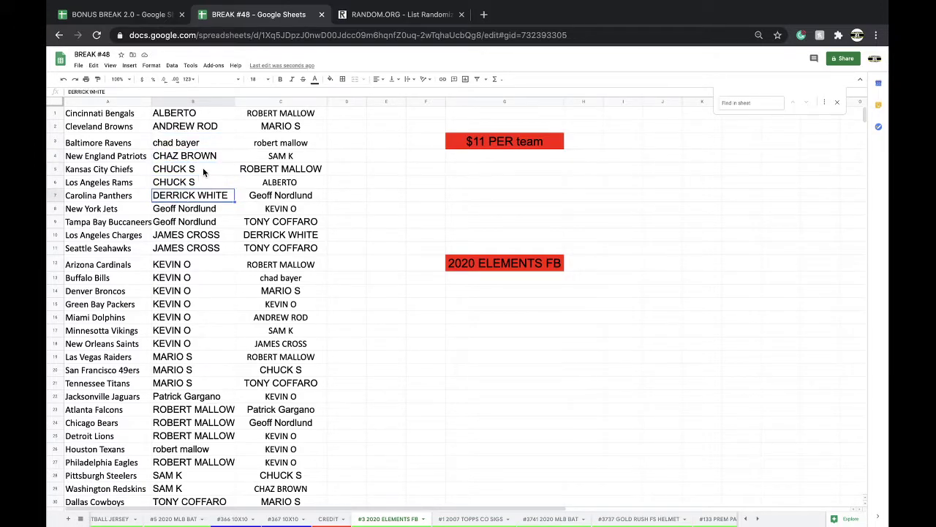
{"action": "scroll", "coordinate": [205, 173], "scroll_direction": "down", "scroll_amount": 1}
{"action": "left_click", "coordinate": [181, 195]}
{"action": "left_click", "coordinate": [176, 221]}
{"action": "left_click", "coordinate": [174, 234], "text": "shift"}
{"action": "scroll", "coordinate": [185, 226], "scroll_direction": "down", "scroll_amount": 1}
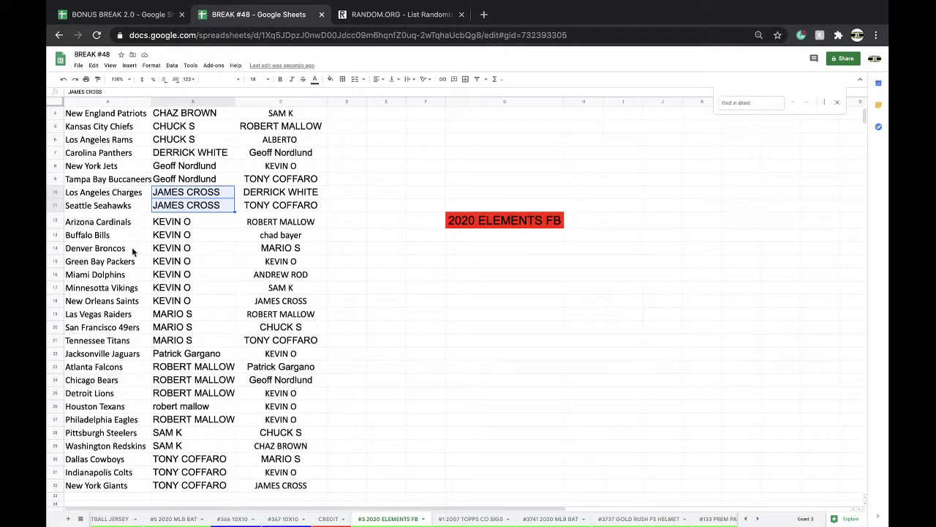
{"action": "scroll", "coordinate": [200, 243], "scroll_direction": "down", "scroll_amount": 3}
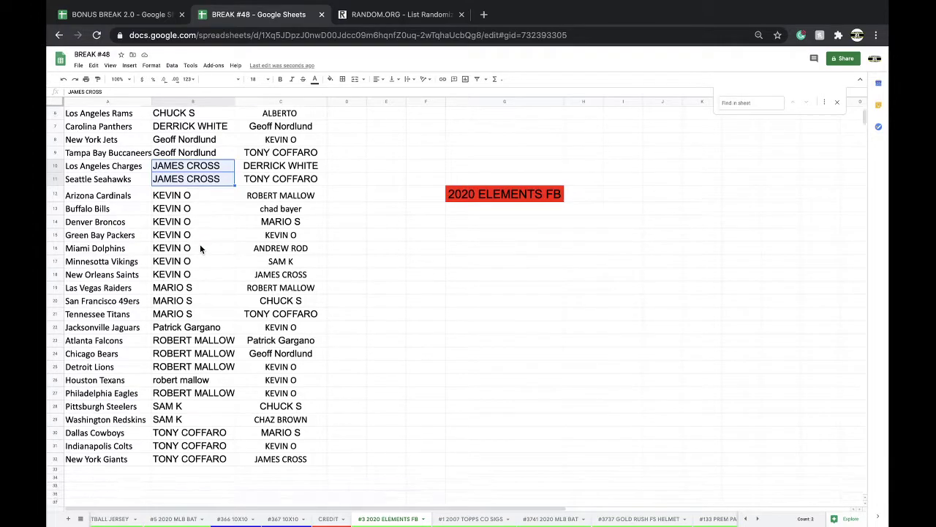
Check the repeated buyer entries in rows 13 to 26, then scroll back to the top
{"action": "left_click", "coordinate": [183, 276]}
{"action": "left_click_drag", "start_coordinate": [183, 280], "coordinate": [186, 300]}
{"action": "left_click", "coordinate": [209, 203]}
{"action": "scroll", "coordinate": [210, 200], "scroll_direction": "down", "scroll_amount": 1}
{"action": "left_click", "coordinate": [143, 289]}
{"action": "left_click_drag", "start_coordinate": [176, 301], "coordinate": [175, 342]}
{"action": "left_click", "coordinate": [174, 329]}
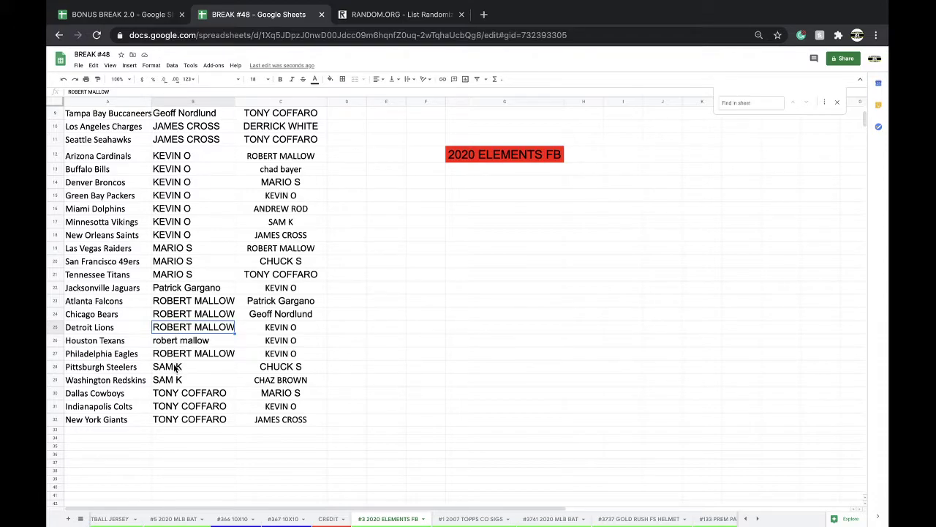
{"action": "scroll", "coordinate": [181, 392], "scroll_direction": "up", "scroll_amount": 3}
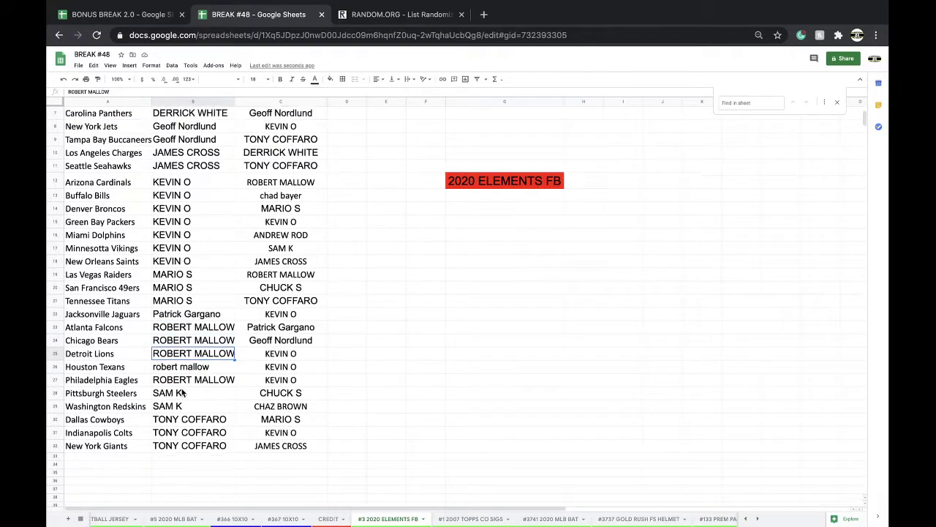
{"action": "scroll", "coordinate": [182, 393], "scroll_direction": "up", "scroll_amount": 1}
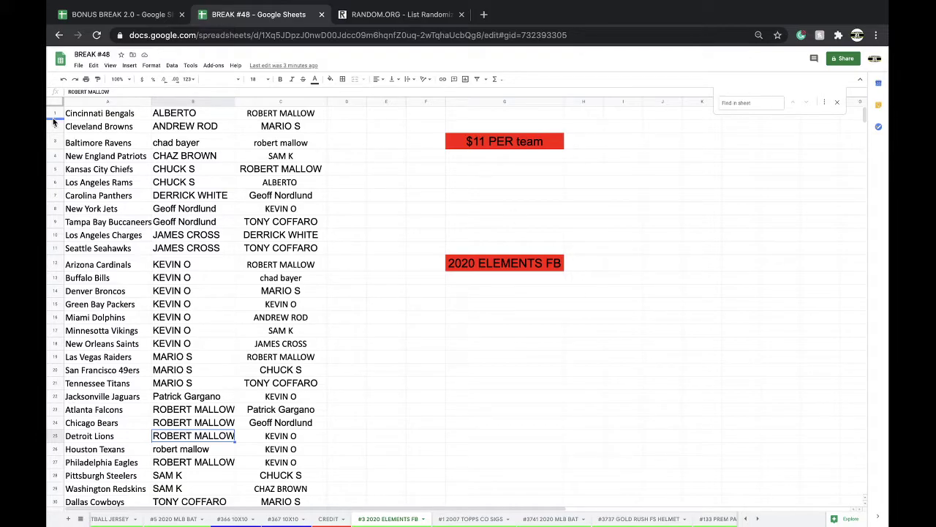
Sort the sheet A→Z by column A so teams are in alphabetical order
{"action": "left_click", "coordinate": [90, 101]}
{"action": "left_click", "coordinate": [172, 66]}
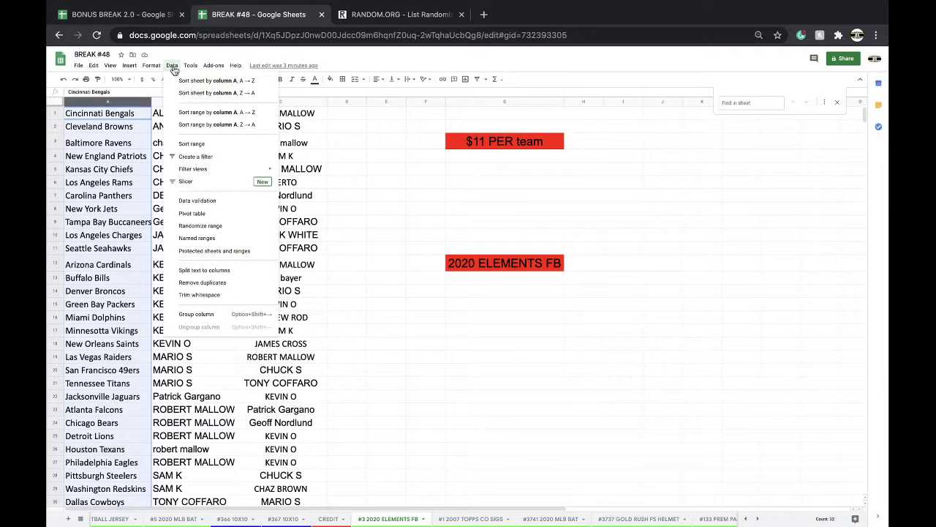
{"action": "left_click", "coordinate": [180, 79]}
{"action": "scroll", "coordinate": [190, 395], "scroll_direction": "down", "scroll_amount": 2}
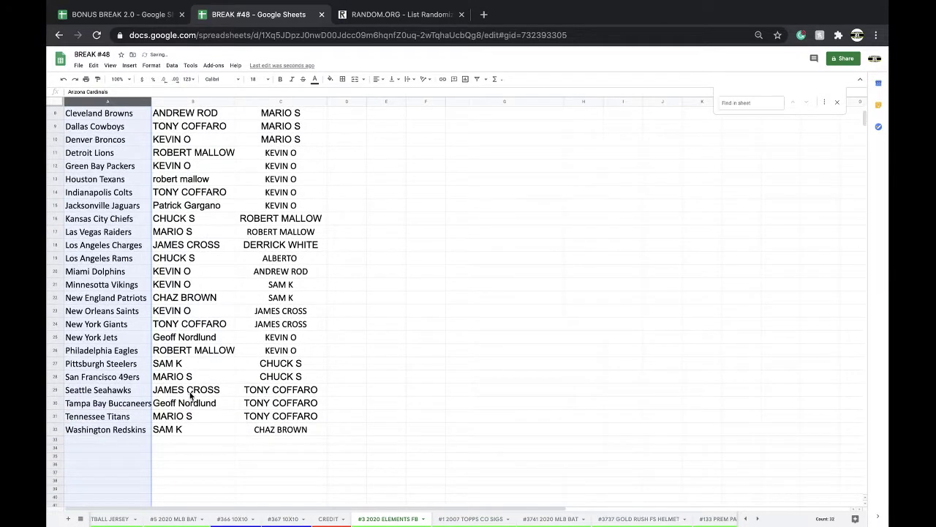
Copy the Washington Redskins buyer (B32) into New England Patriots (B22) and type a different buyer into B32
{"action": "left_click", "coordinate": [176, 429]}
{"action": "key", "text": "ctrl+c"}
{"action": "left_click", "coordinate": [192, 300]}
{"action": "key", "text": "ctrl+v"}
{"action": "left_click", "coordinate": [184, 431]}
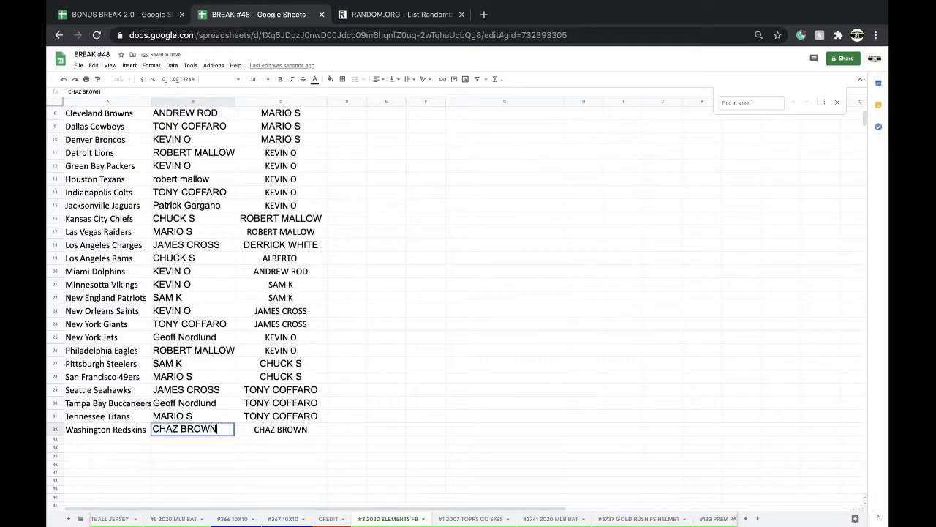
{"action": "scroll", "coordinate": [258, 442], "scroll_direction": "up", "scroll_amount": 3}
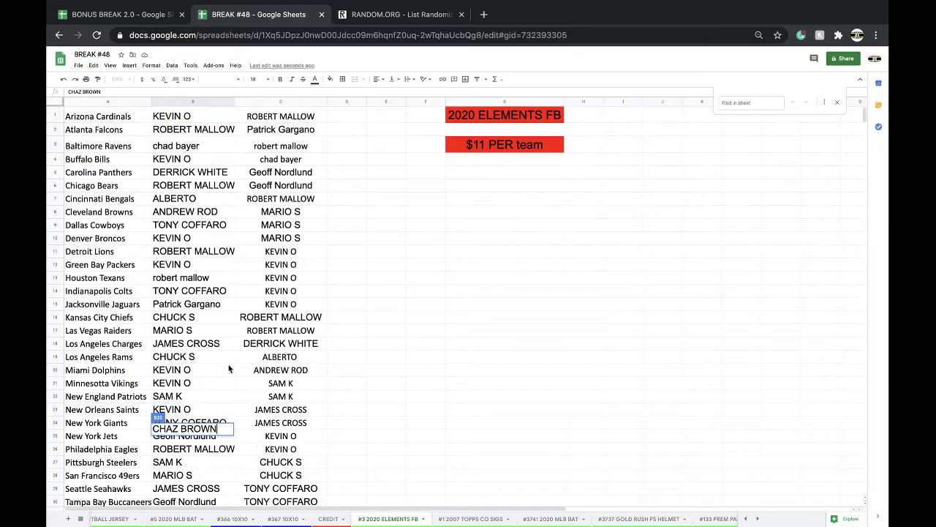
Swap the buyers between Atlanta Falcons (B2) and Cleveland Browns (B8)
{"action": "left_click", "coordinate": [164, 131]}
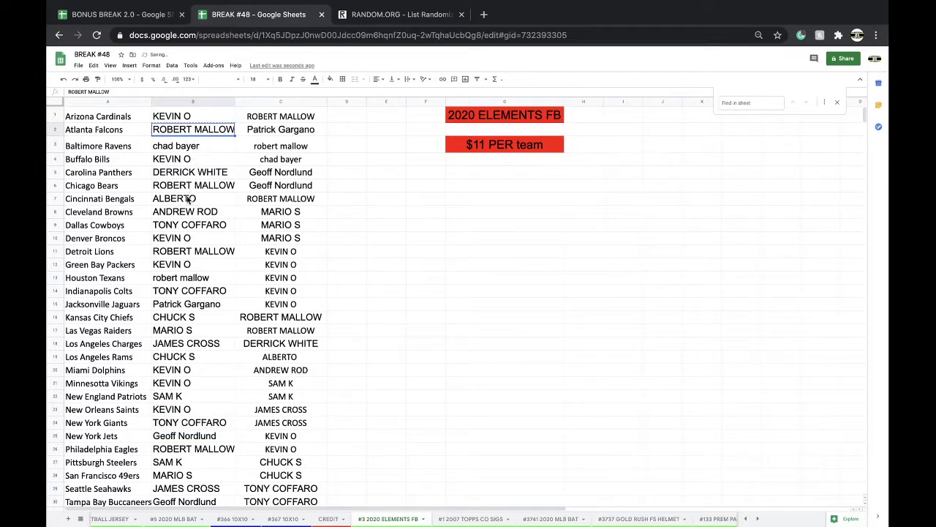
{"action": "left_click", "coordinate": [184, 211]}
{"action": "key", "text": "ctrl+v"}
{"action": "left_click", "coordinate": [179, 135]}
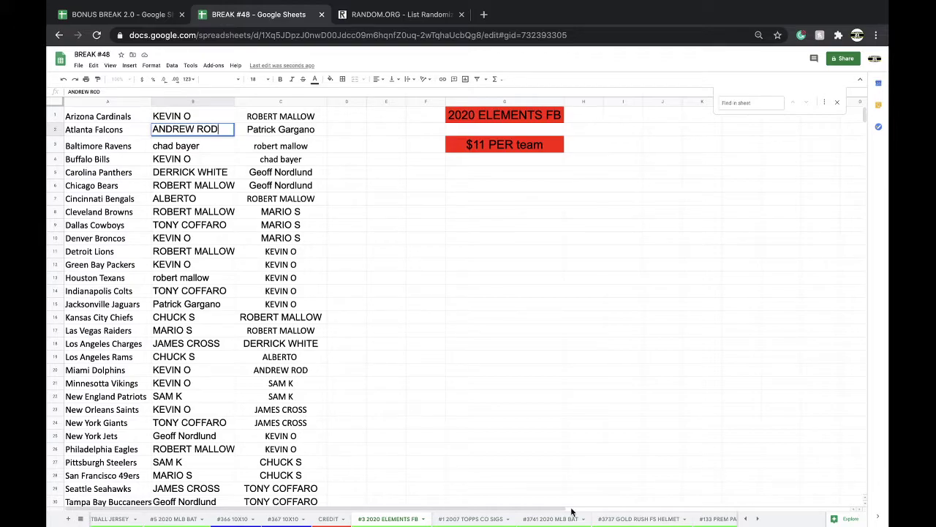
{"action": "left_click", "coordinate": [207, 403]}
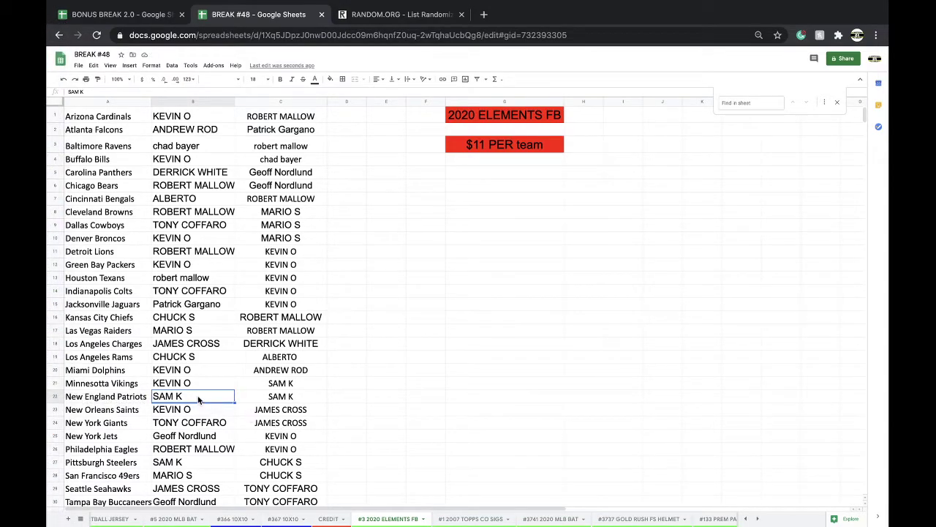
Copy the Washington Redskins buyer into New Orleans Saints, then undo that paste
{"action": "scroll", "coordinate": [222, 422], "scroll_direction": "down", "scroll_amount": 3}
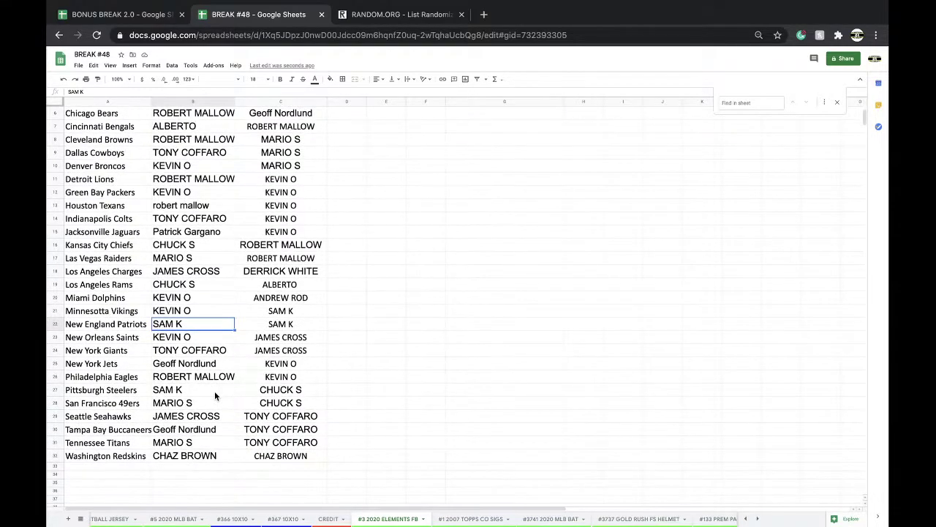
{"action": "left_click", "coordinate": [179, 457]}
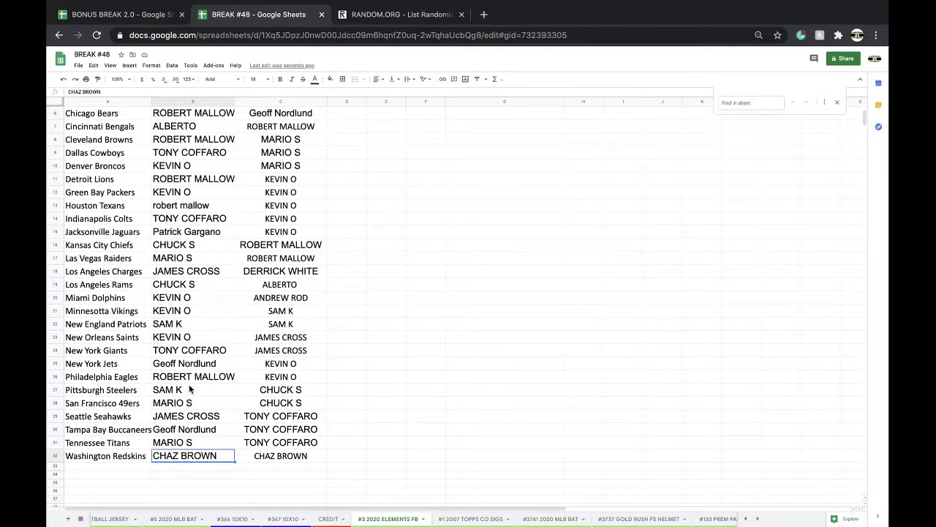
{"action": "key", "text": "super+c"}
{"action": "left_click", "coordinate": [173, 344]}
{"action": "key", "text": "super+v"}
{"action": "key", "text": "super+z"}
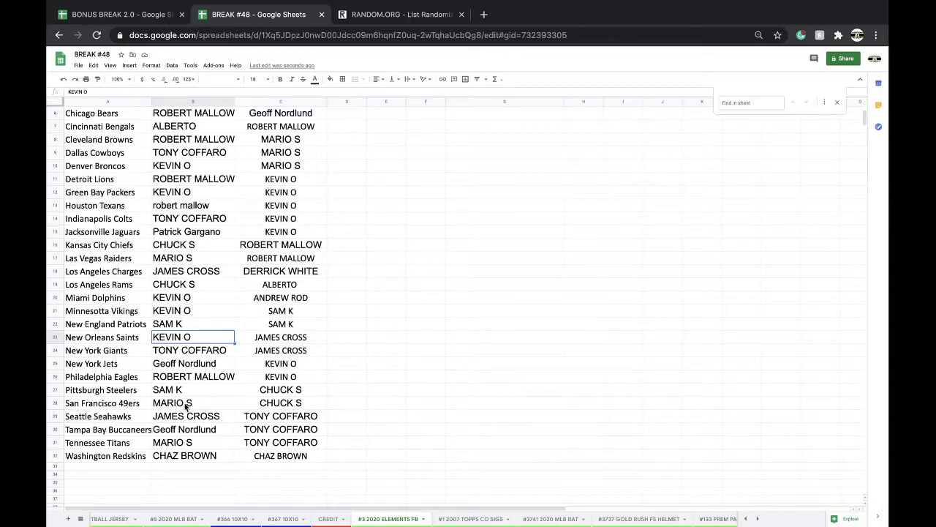
Type a new buyer name into the New England Patriots cell
{"action": "left_click", "coordinate": [188, 427]}
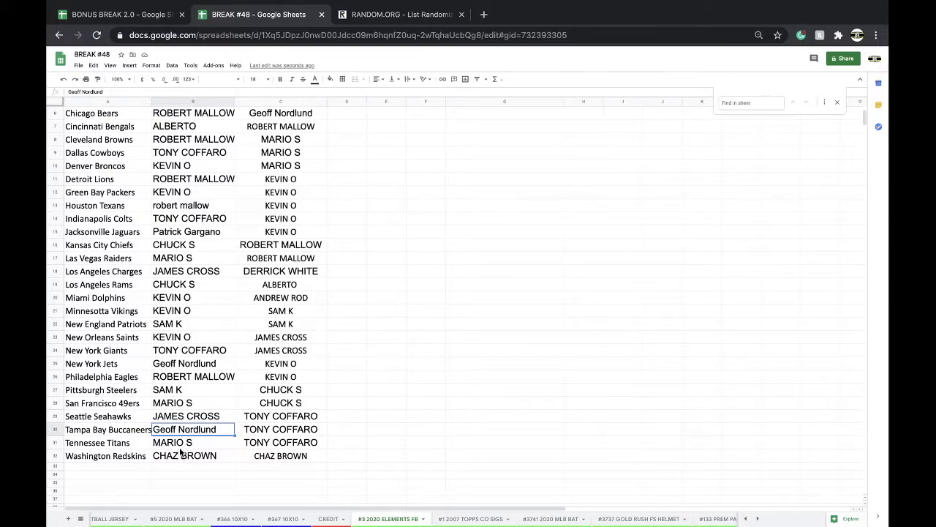
{"action": "left_click", "coordinate": [194, 327]}
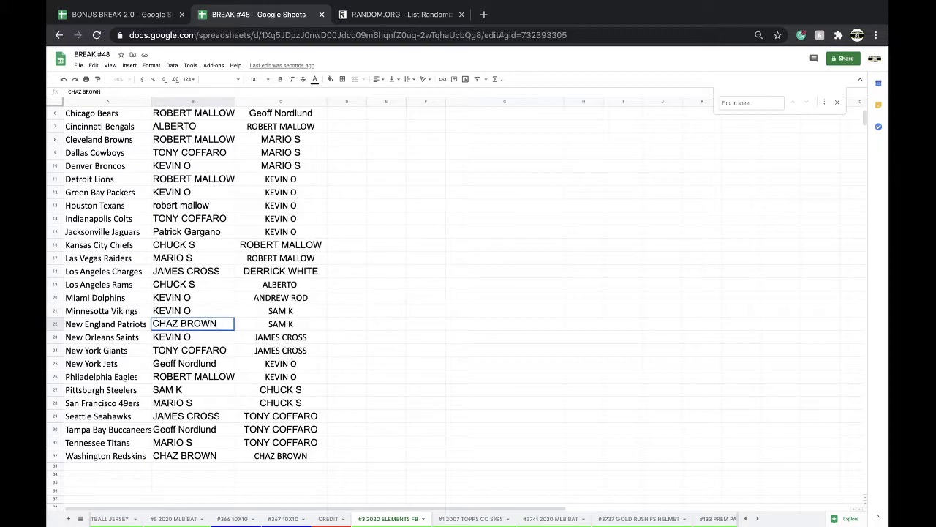
Confirm New England Patriots' buyer and enter a new buyer for Washington Redskins in B32
{"action": "left_click", "coordinate": [194, 336]}
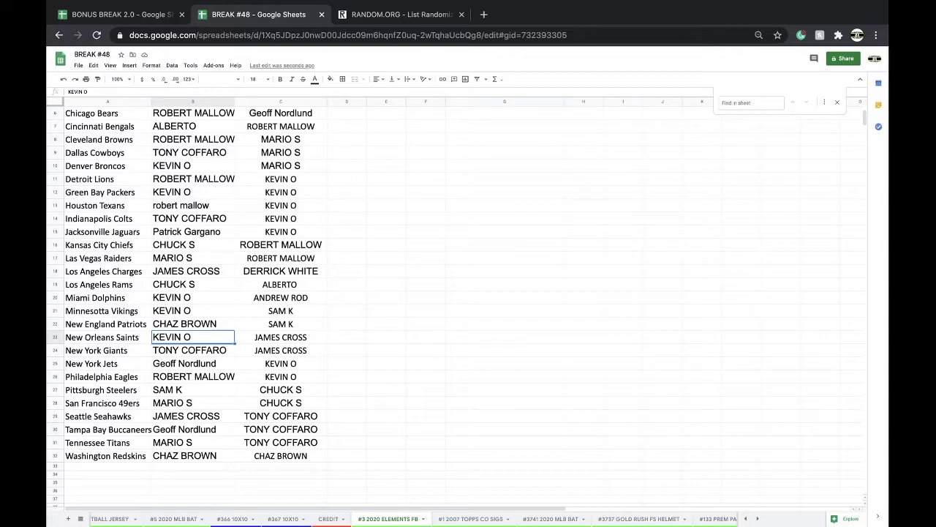
{"action": "left_click", "coordinate": [212, 358]}
{"action": "left_click", "coordinate": [188, 337]}
{"action": "left_click", "coordinate": [172, 456]}
{"action": "type", "text": "KEVIN O"}
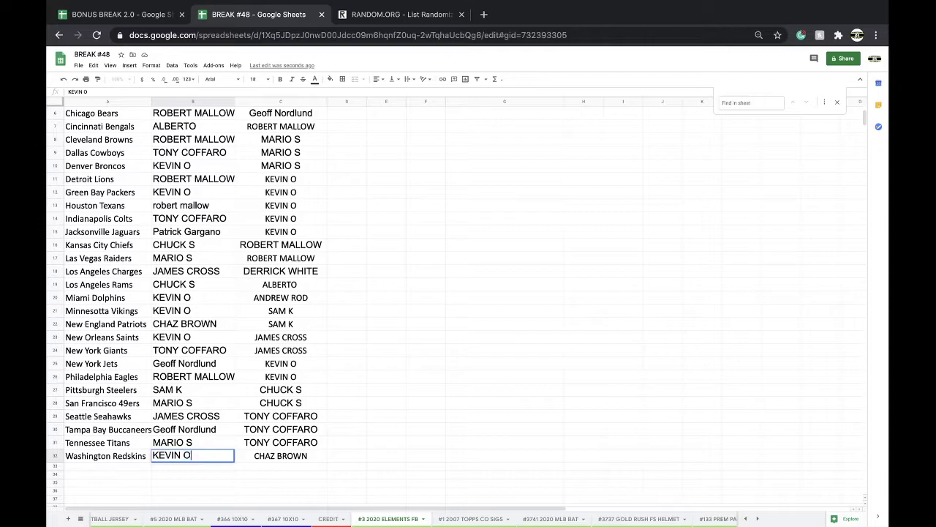
{"action": "left_click", "coordinate": [183, 341]}
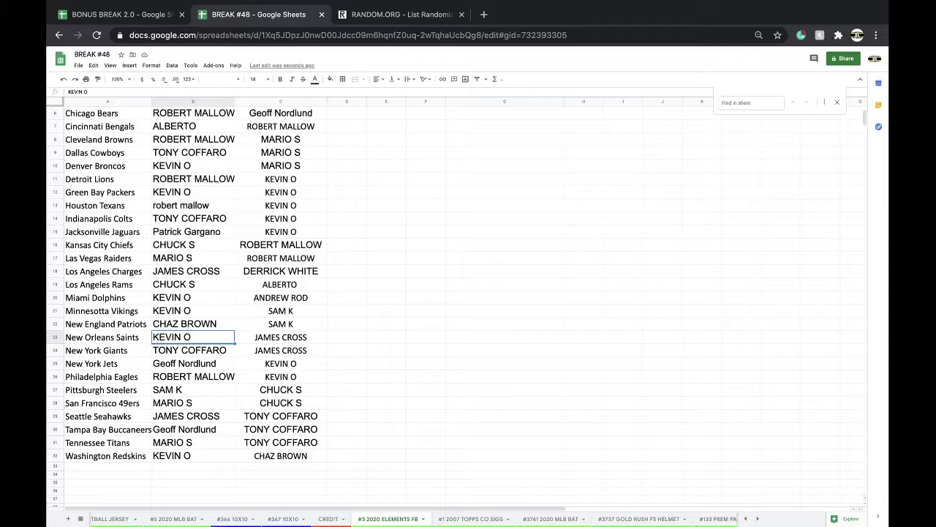
Enter a new buyer for New Orleans Saints in B23, replacing the previous one
{"action": "type", "text": "SAM K"}
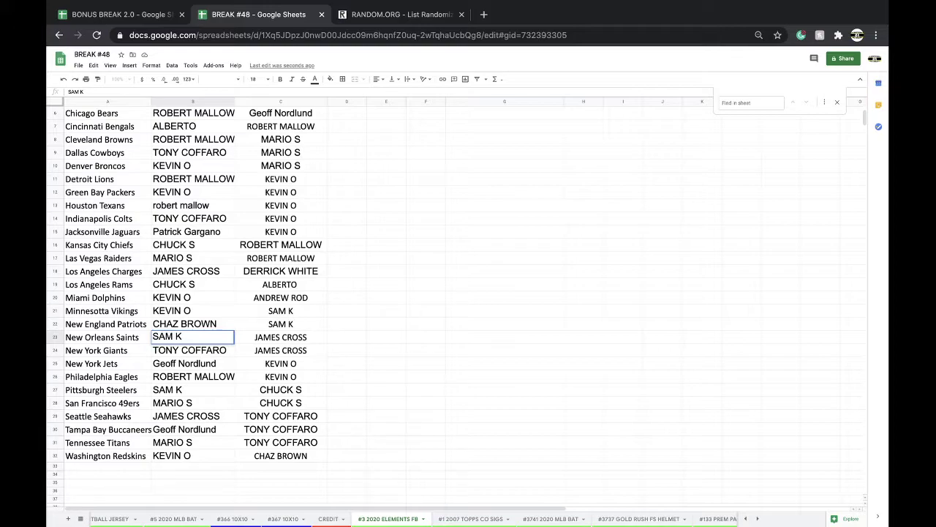
{"action": "left_click", "coordinate": [147, 365]}
{"action": "left_click", "coordinate": [175, 340]}
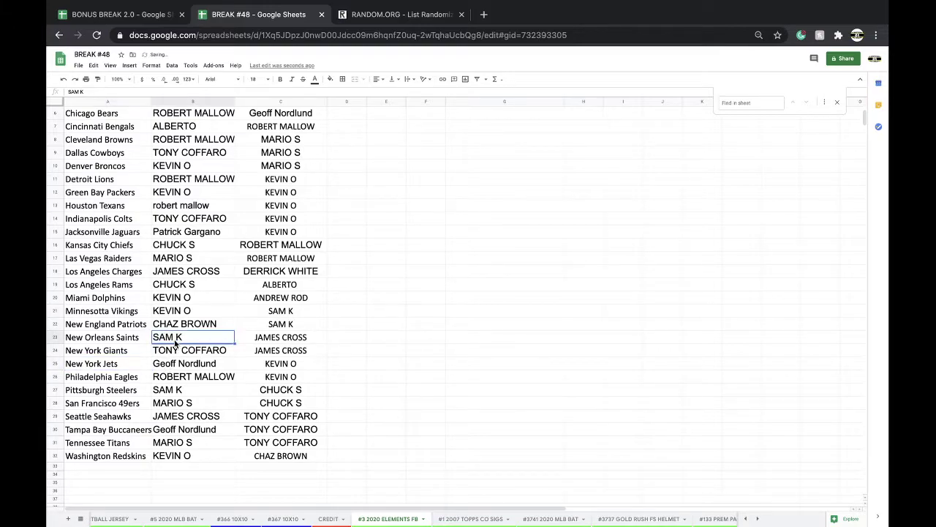
{"action": "left_click", "coordinate": [174, 329]}
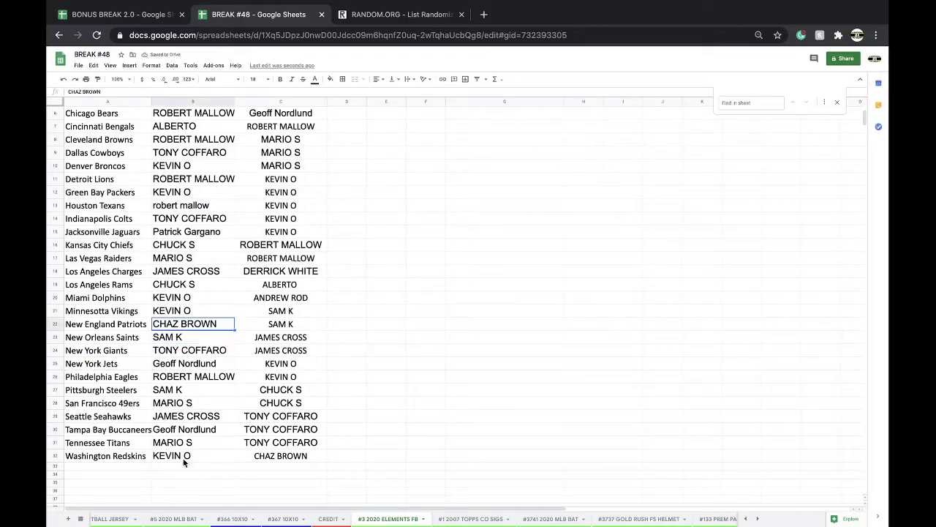